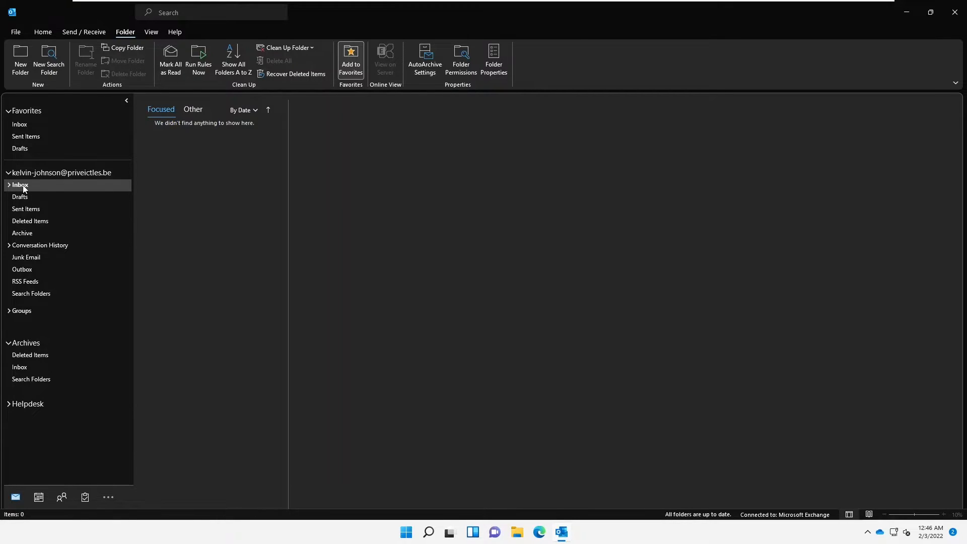
- Add two colleagues from the Offline Global Address List to the main mailbox's Inbox folder permissions
right_click(22, 185)
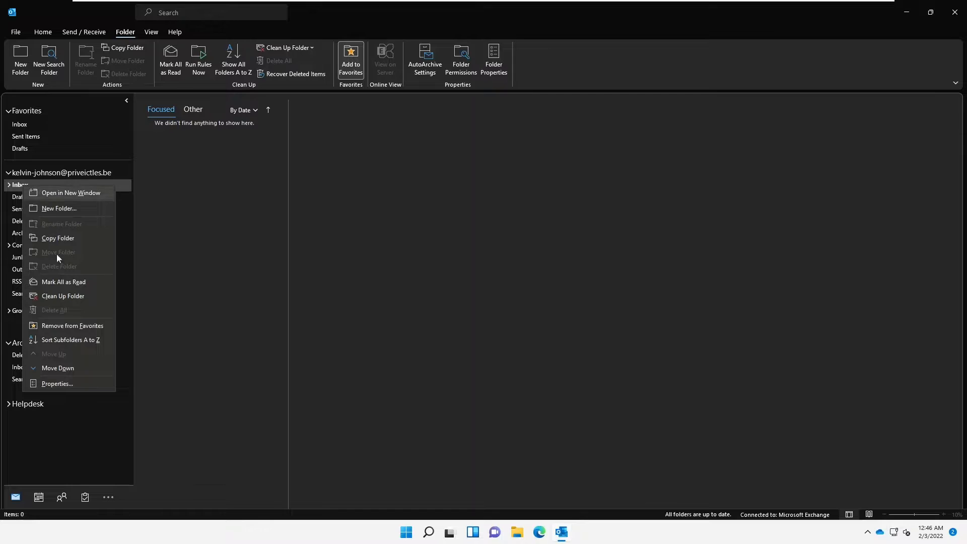
click(56, 385)
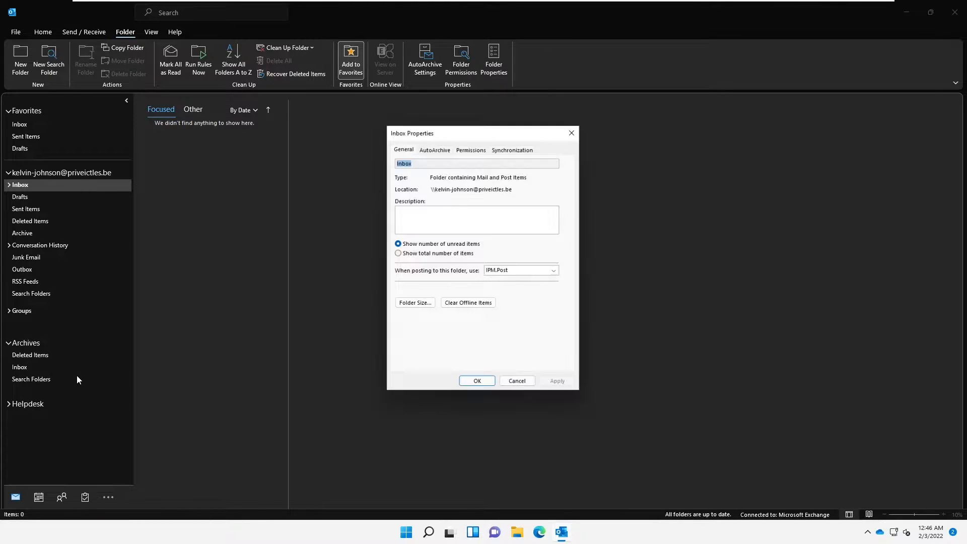
click(471, 149)
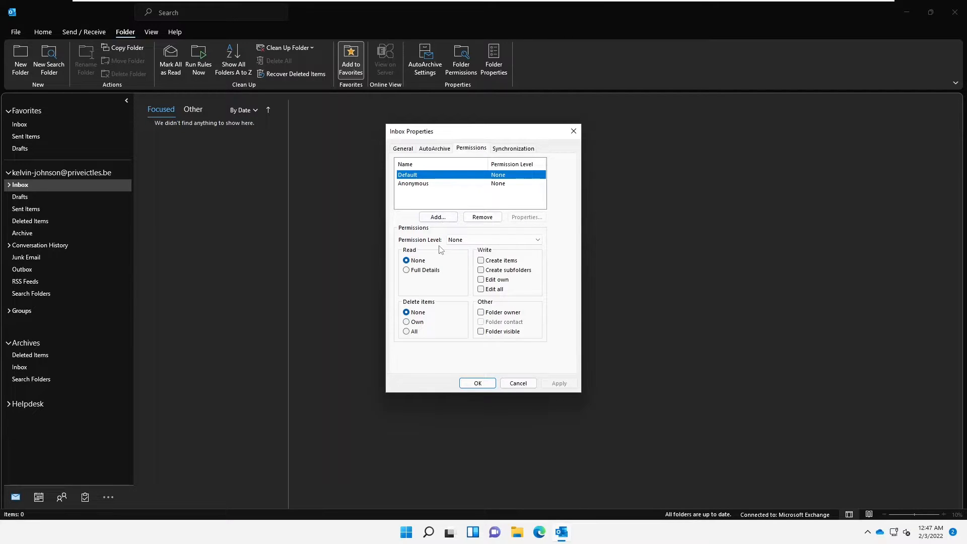
click(437, 217)
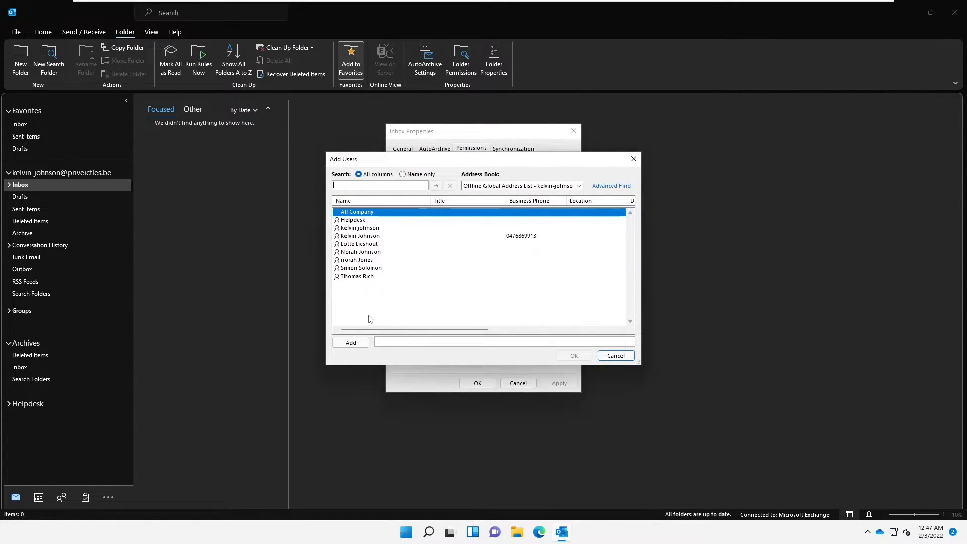
click(377, 342)
click(360, 269)
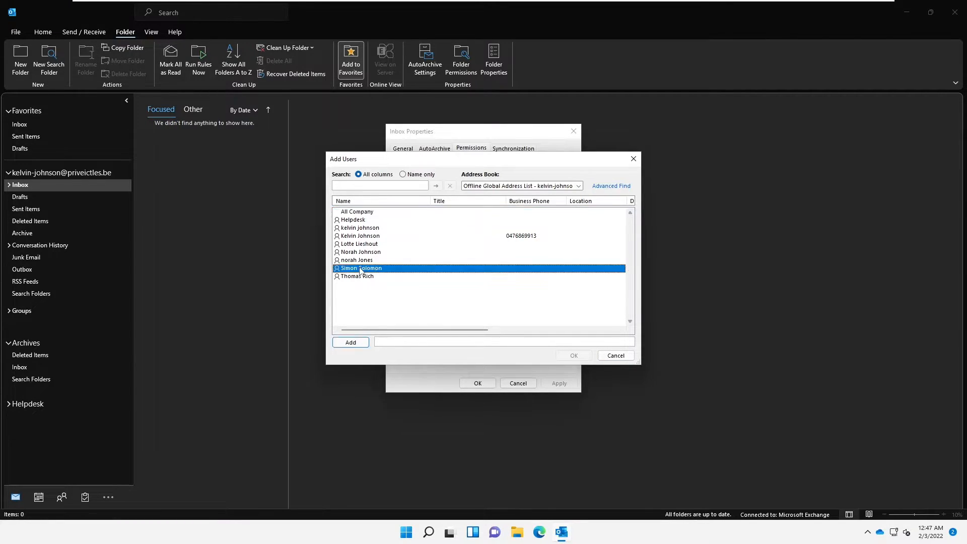
click(359, 344)
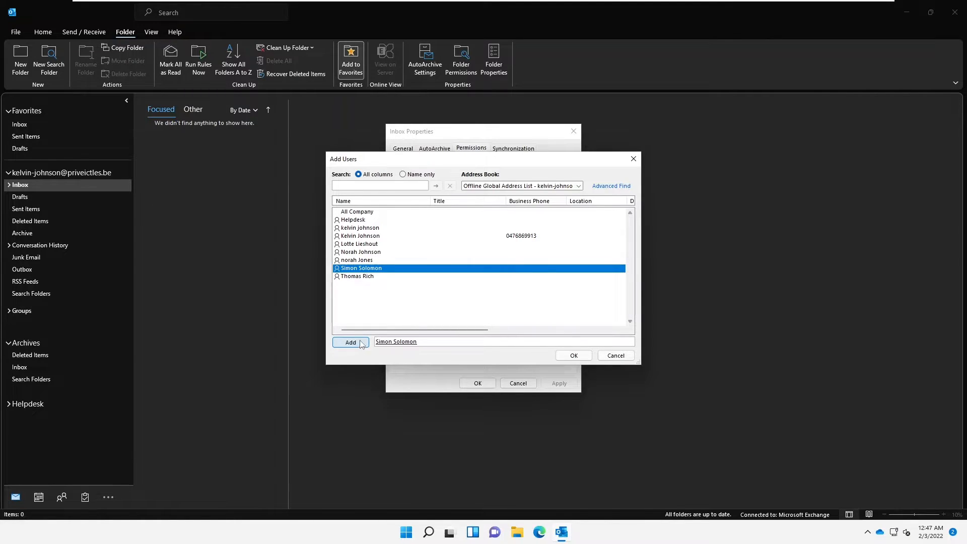
click(360, 260)
click(352, 343)
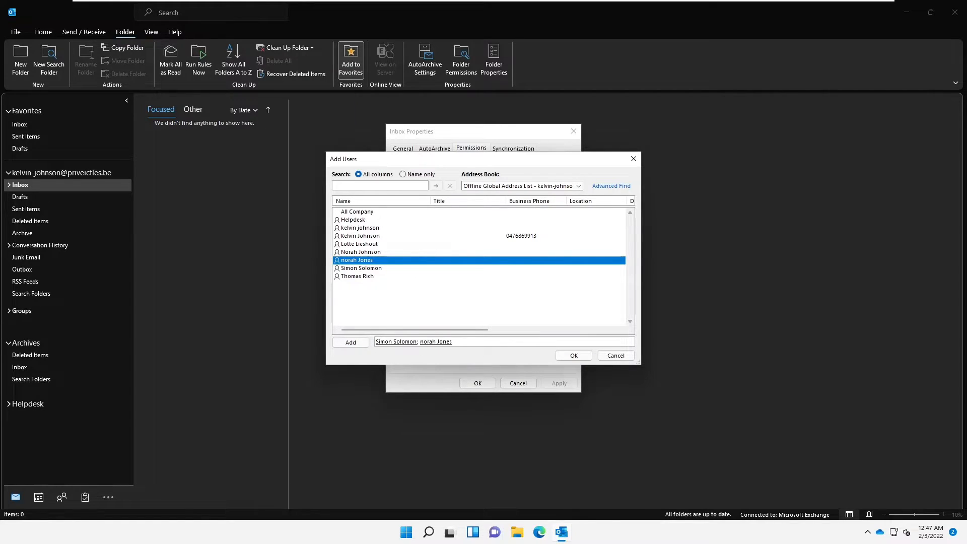
click(573, 355)
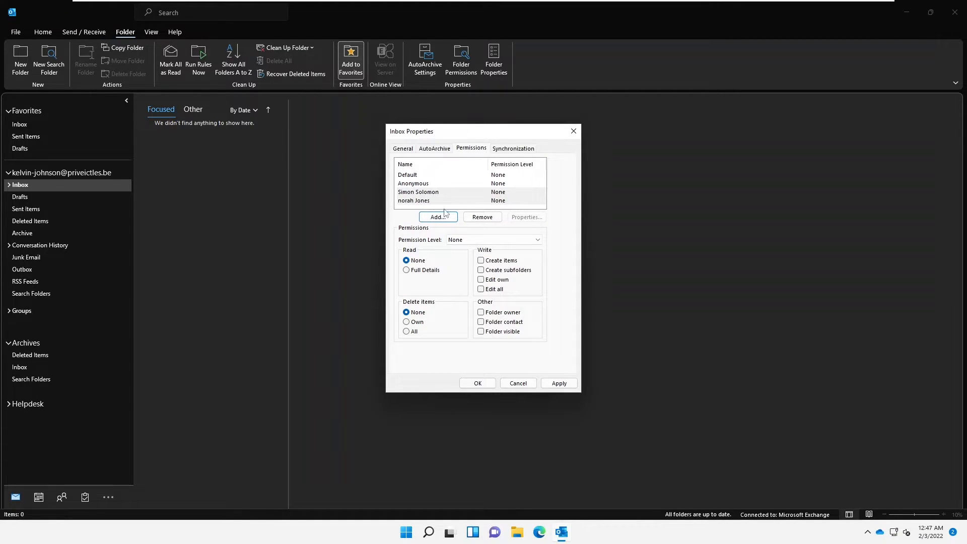
- Try Full Details read access and the Owner and Contributor permission levels for the two added users
click(415, 273)
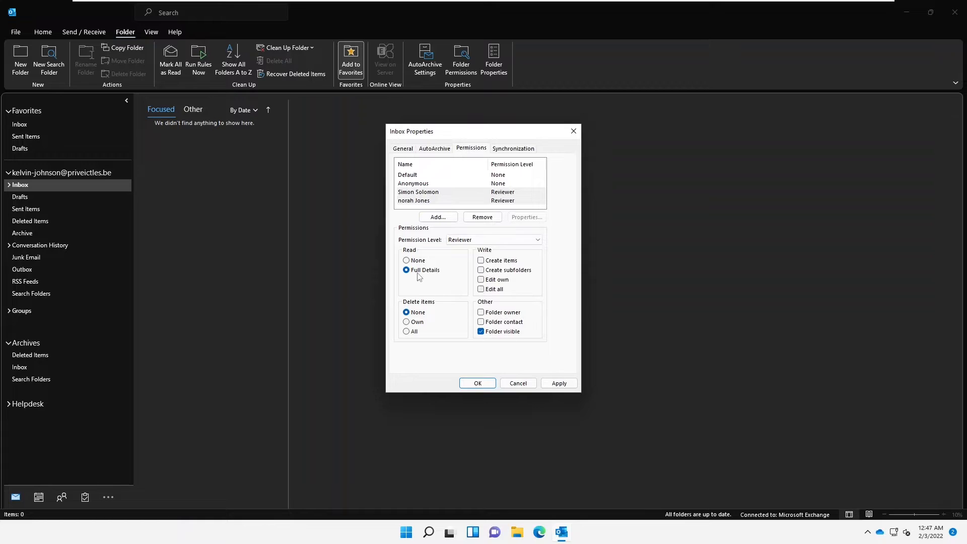
click(485, 240)
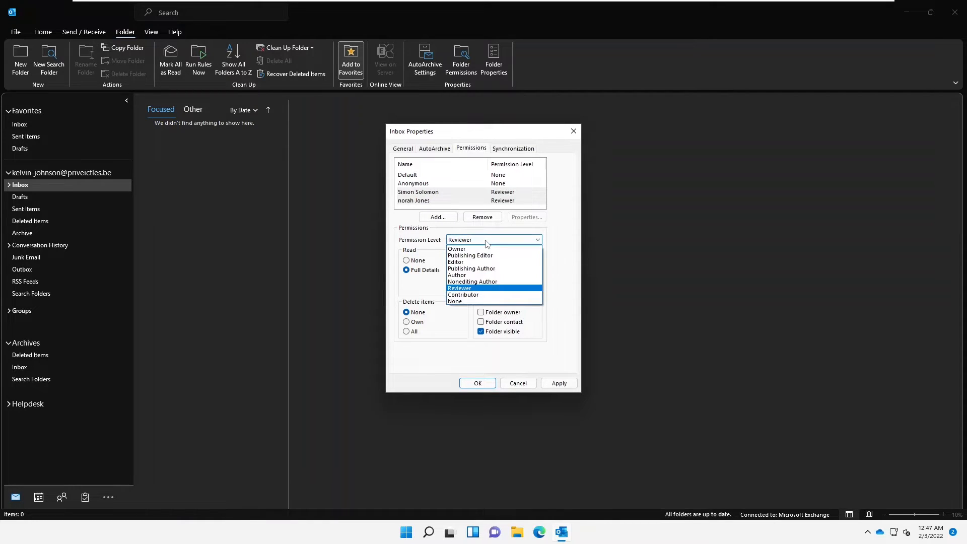
click(463, 251)
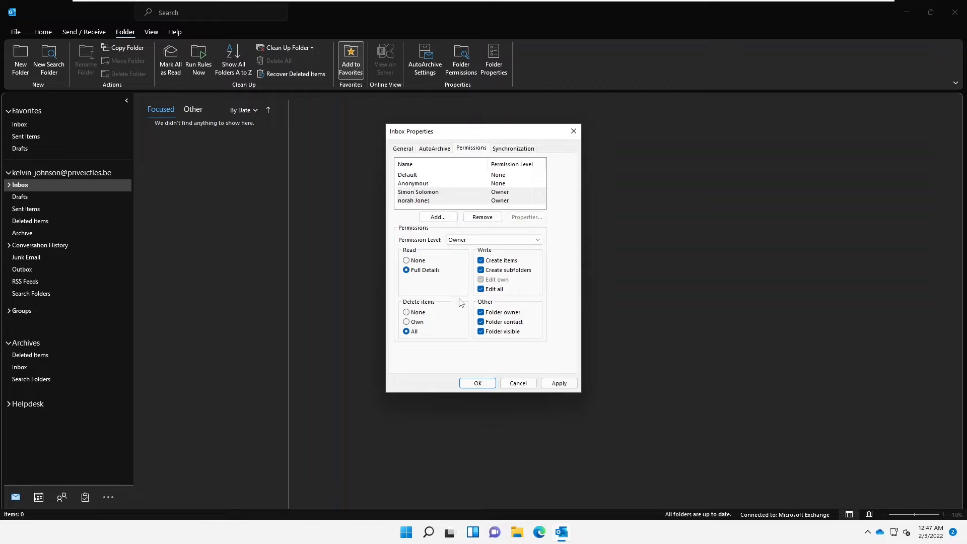
click(503, 240)
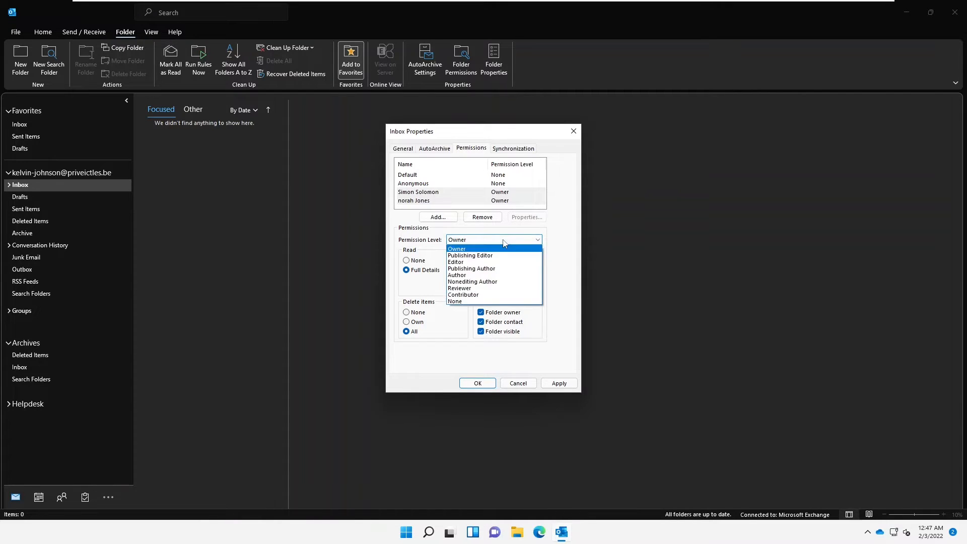
click(463, 294)
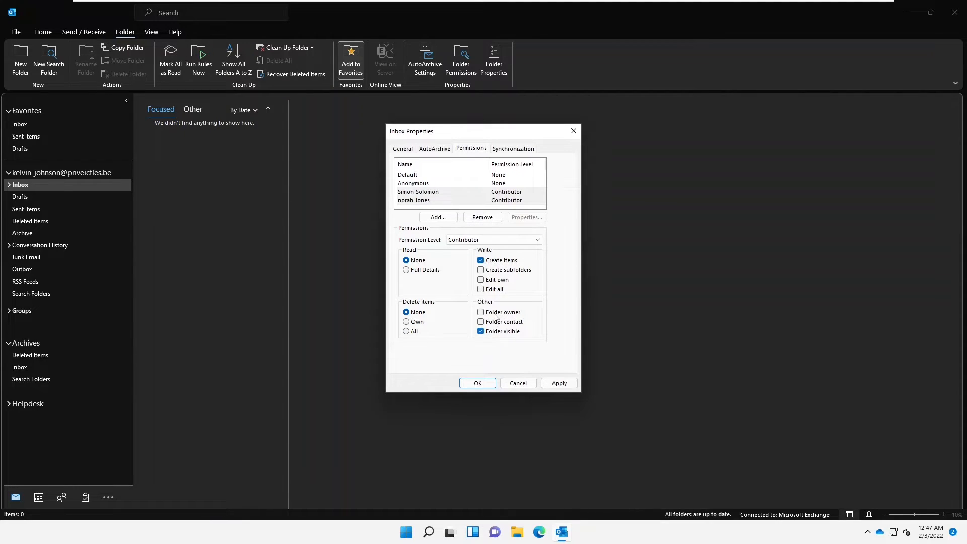
- Set the permission level of both added users to Owner and apply the Inbox permissions
click(492, 243)
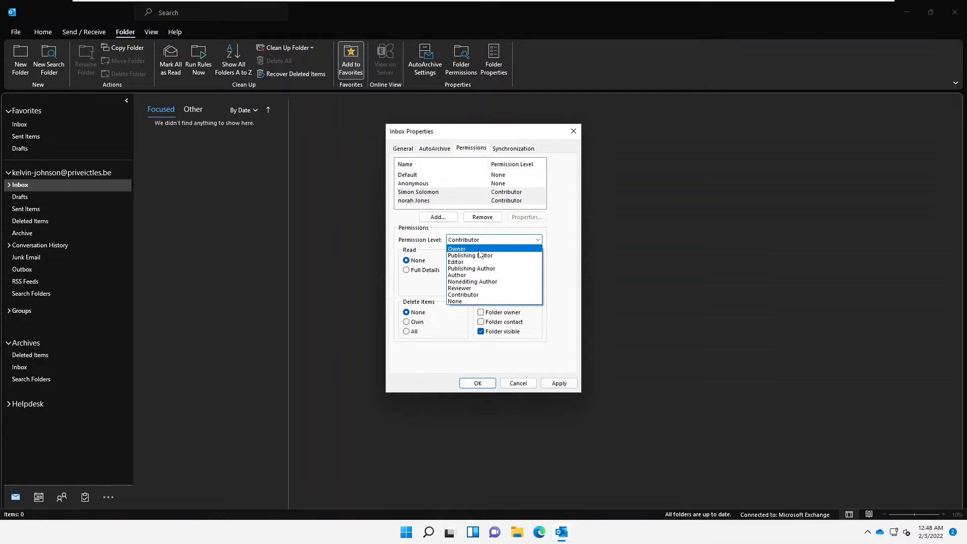
click(479, 250)
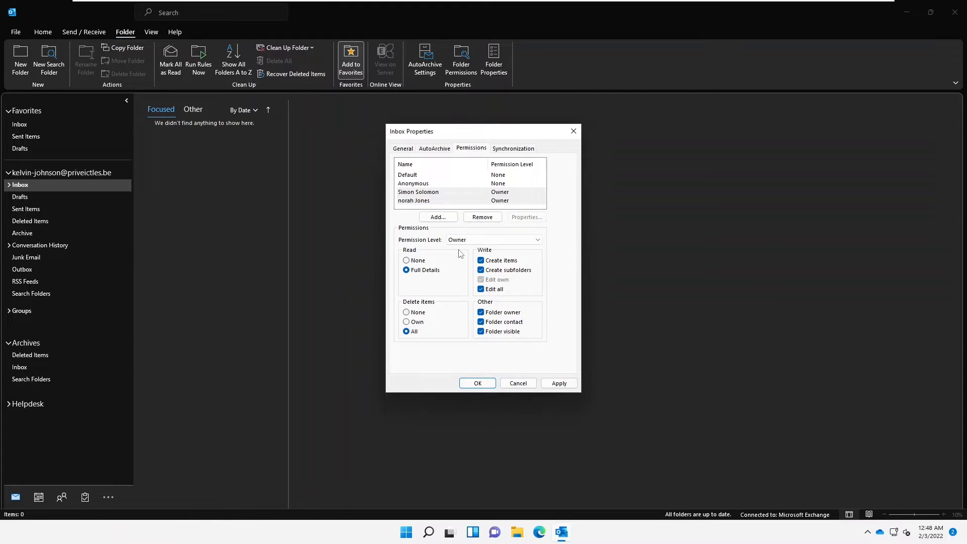
click(549, 382)
click(478, 383)
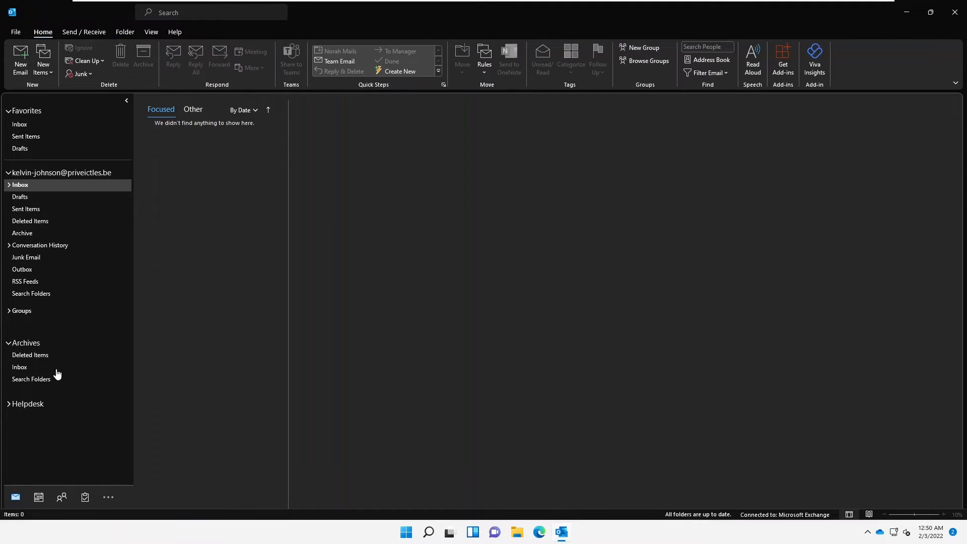
- Review the permission levels saved for the main mailbox's Inbox folder
right_click(27, 185)
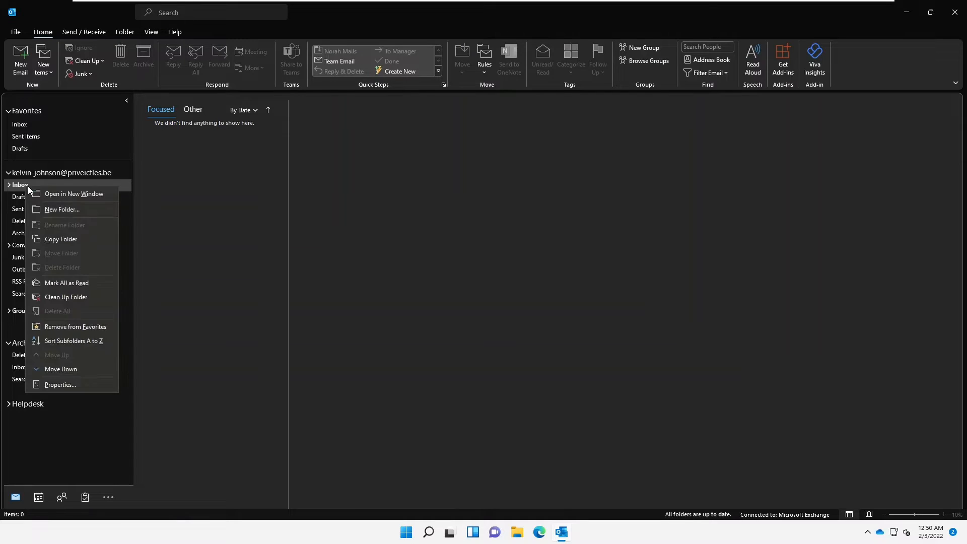
click(55, 383)
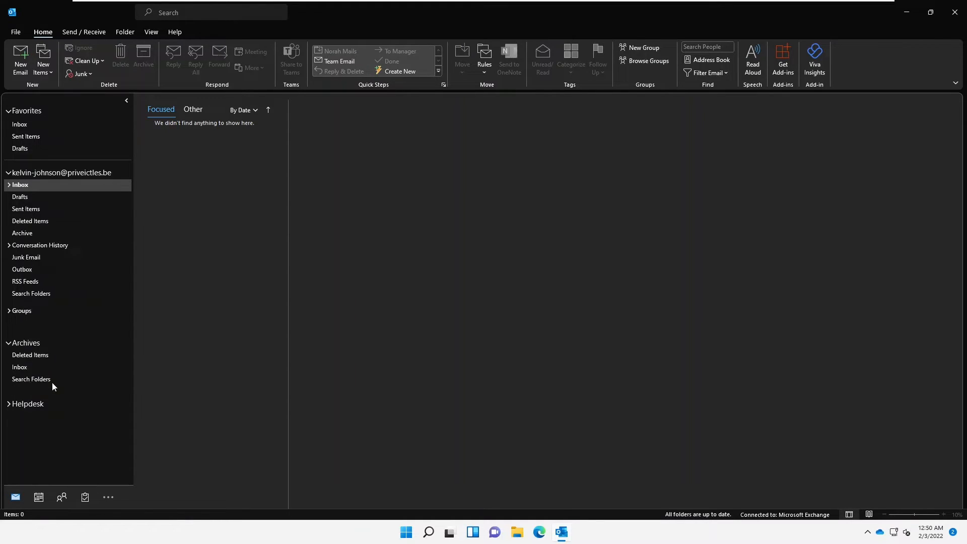
click(470, 150)
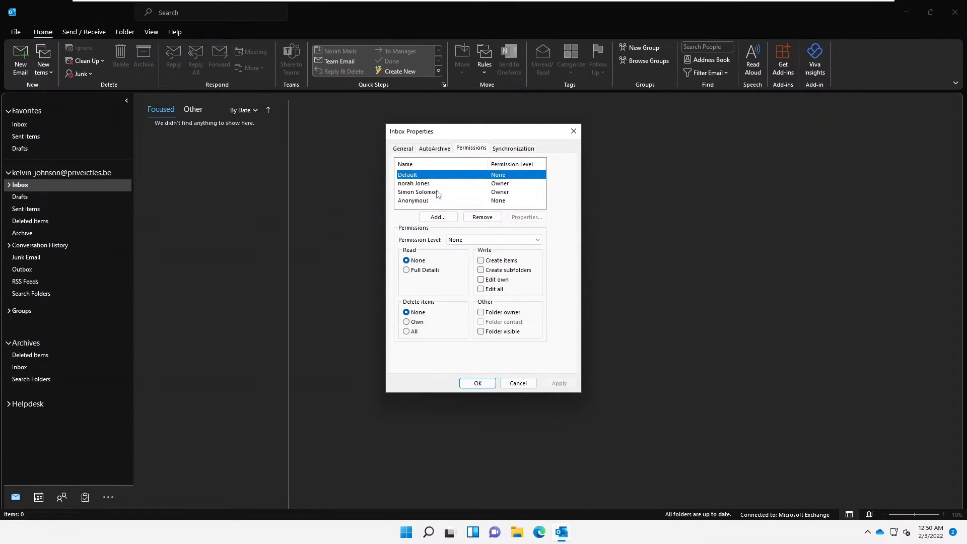
click(572, 131)
- Start a new email message and show its From field
click(23, 67)
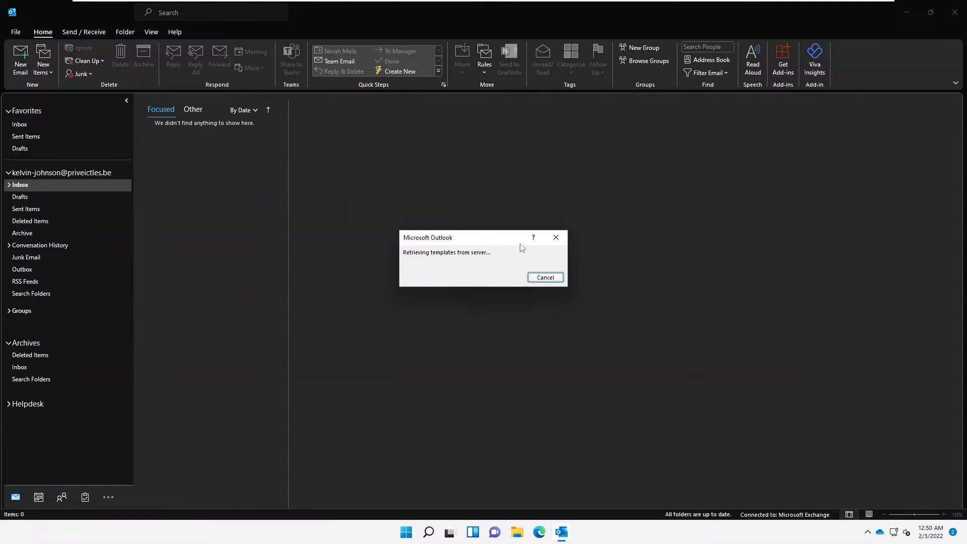
click(556, 239)
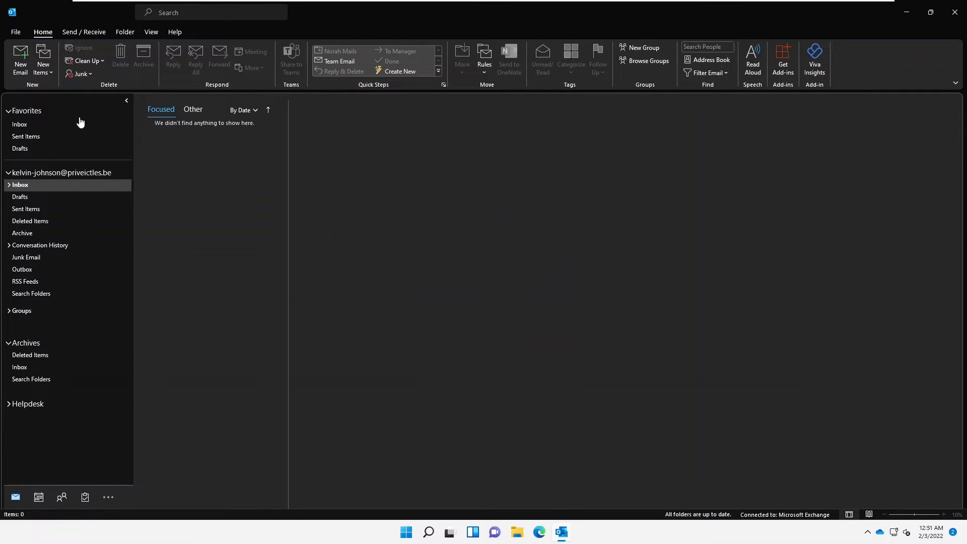
click(24, 65)
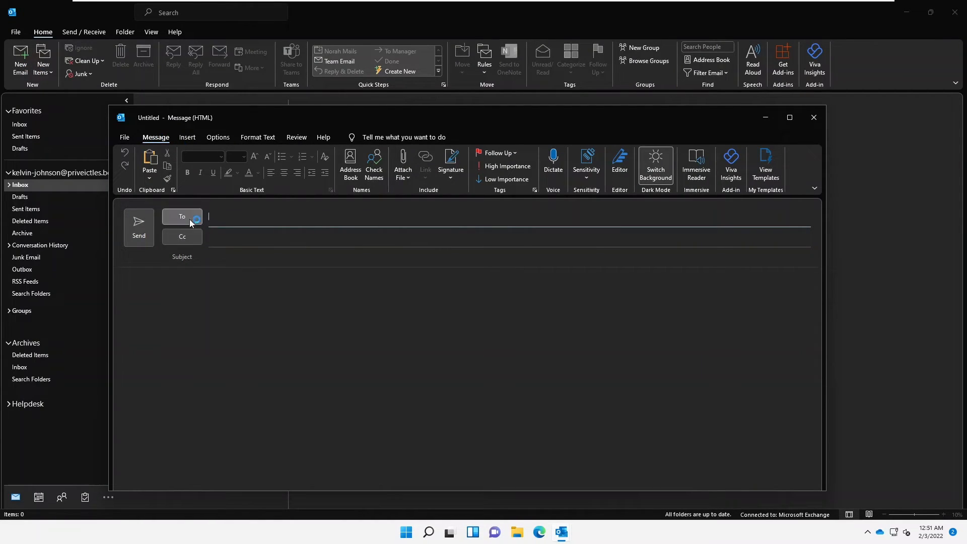
click(218, 138)
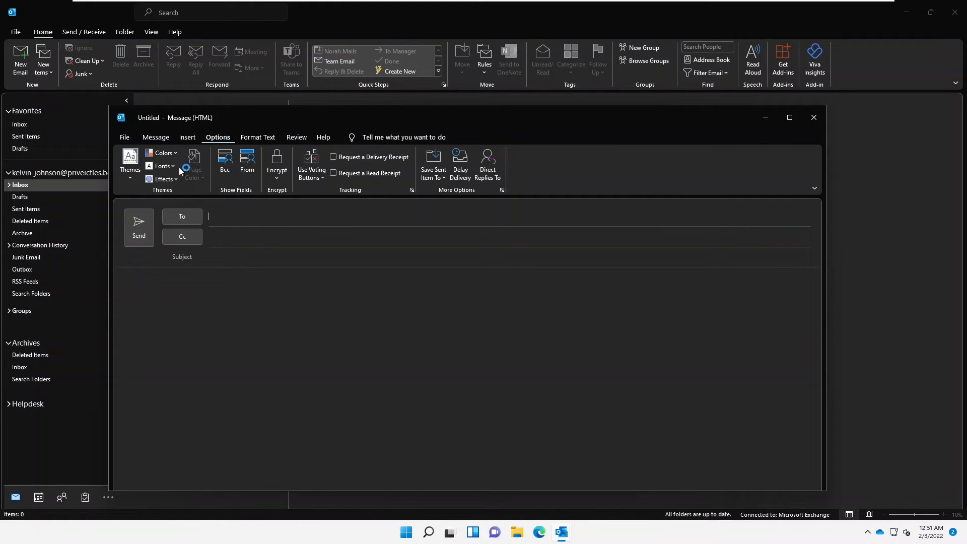
click(251, 170)
- Examine the option to send the message from another email address, leaving the sender unchosen
click(189, 221)
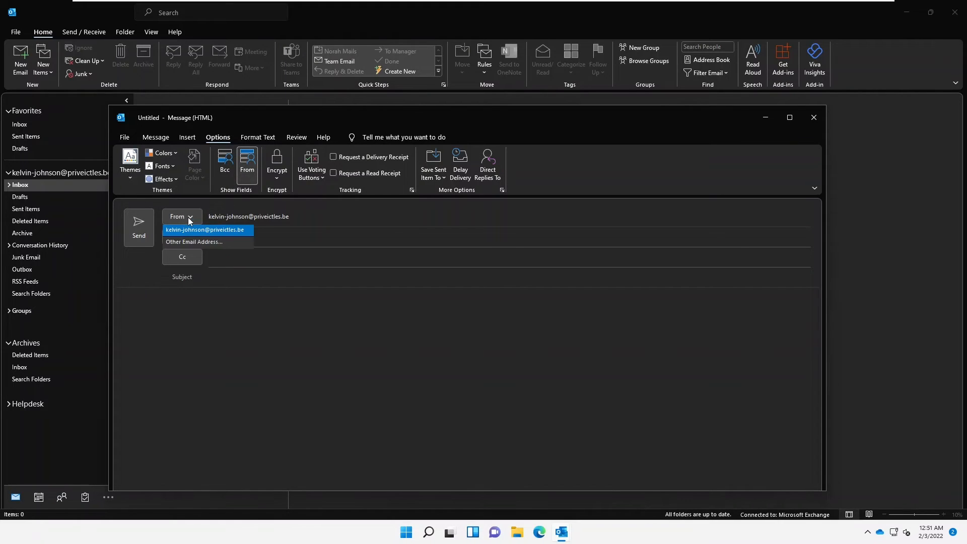
click(190, 241)
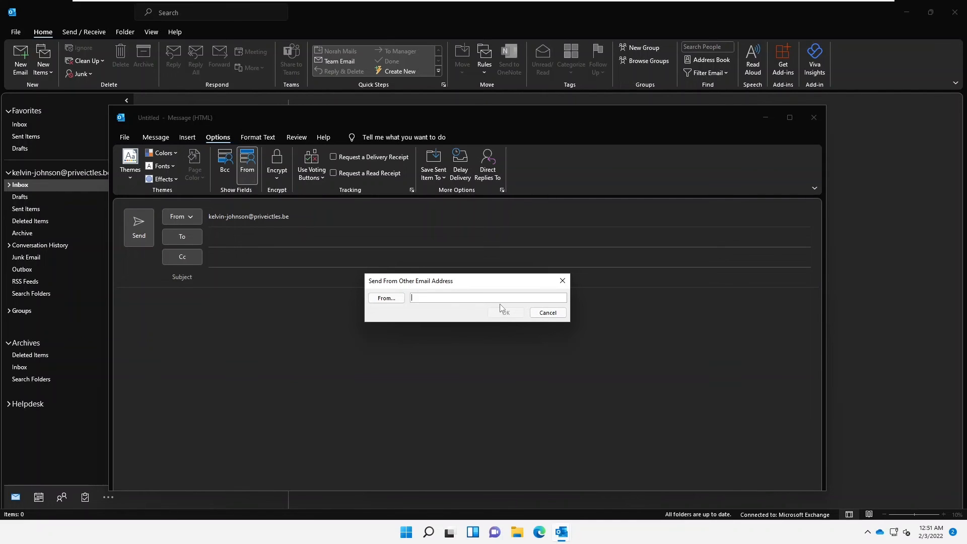
click(546, 312)
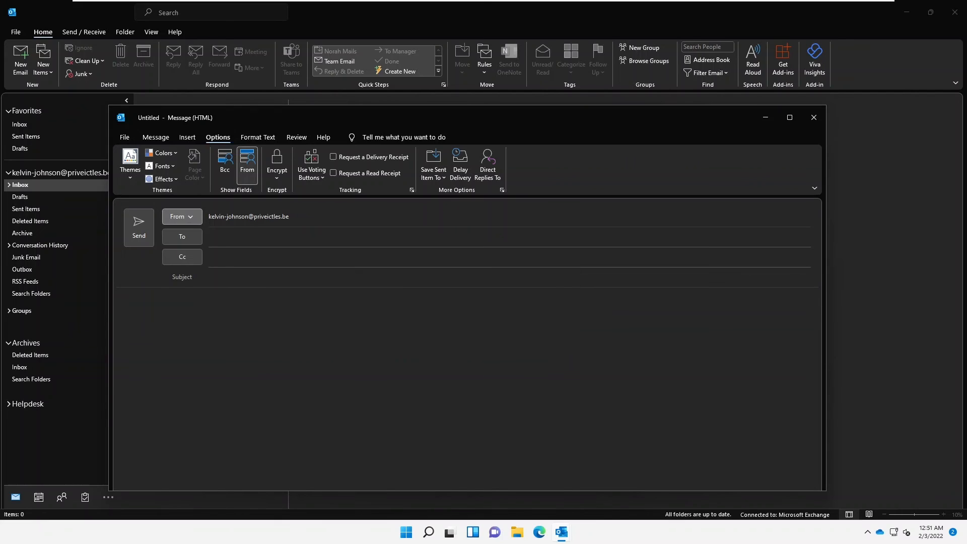